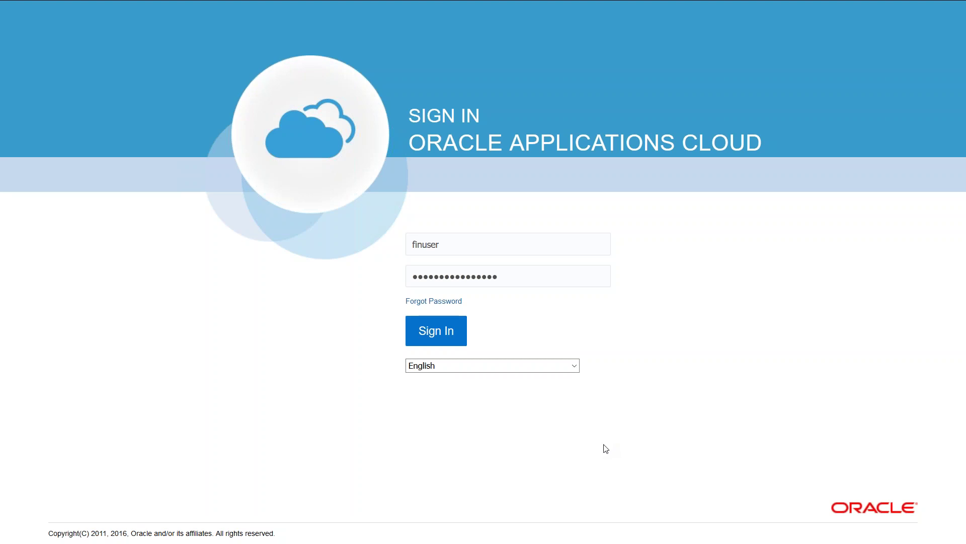
Step: Sign in and open the Receivables Billing work area listing one incomplete invoice
click(440, 333)
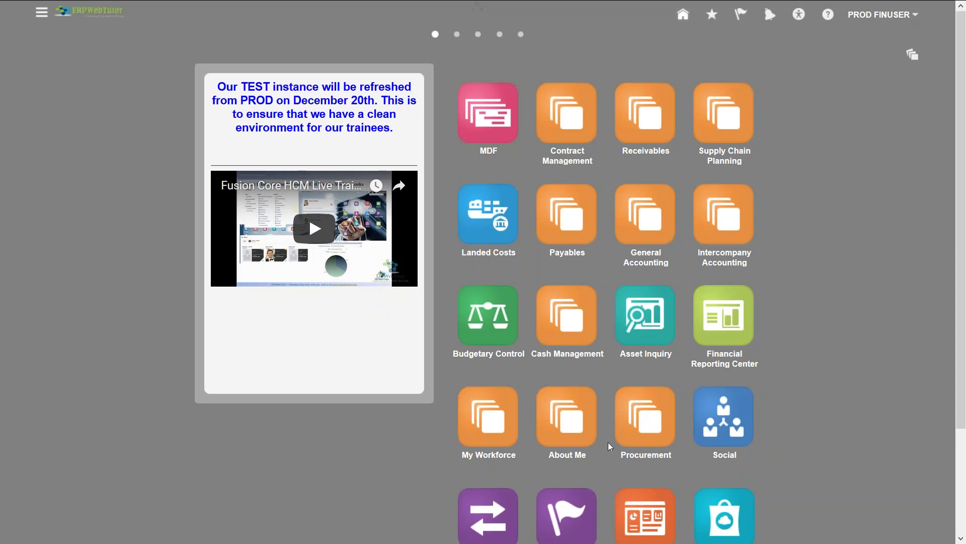
click(646, 113)
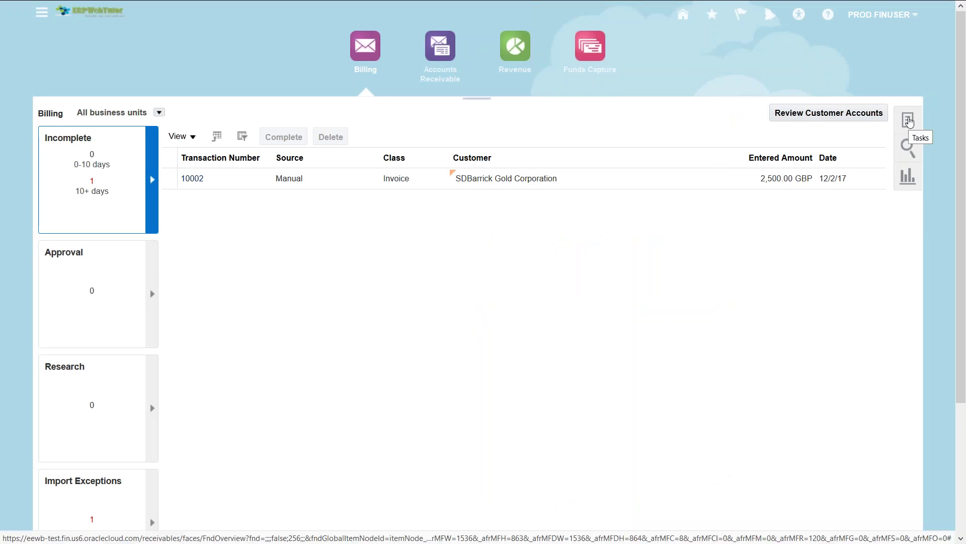
Step: Download the customer spreadsheet template as UploadCustomersTemplate(4).xlsm into the Downloads folder
click(909, 121)
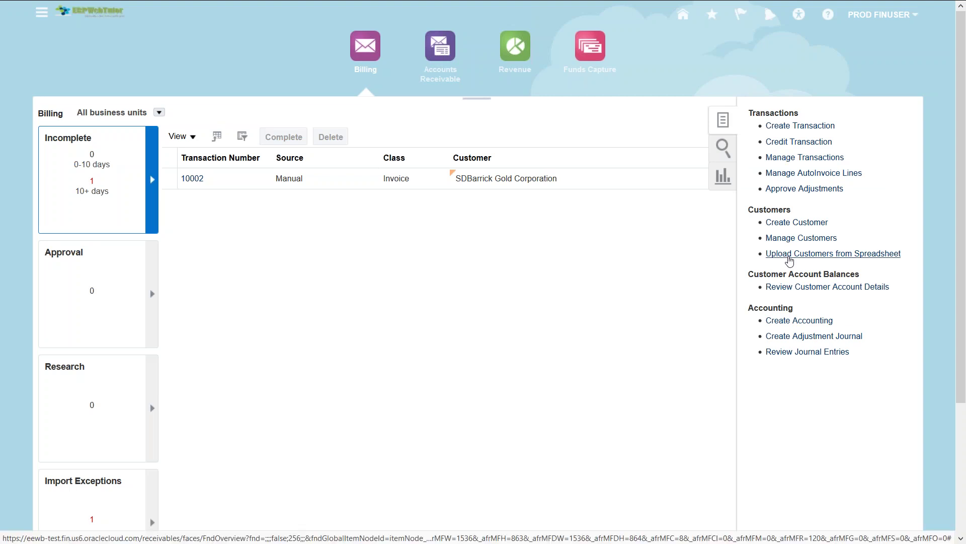
click(789, 255)
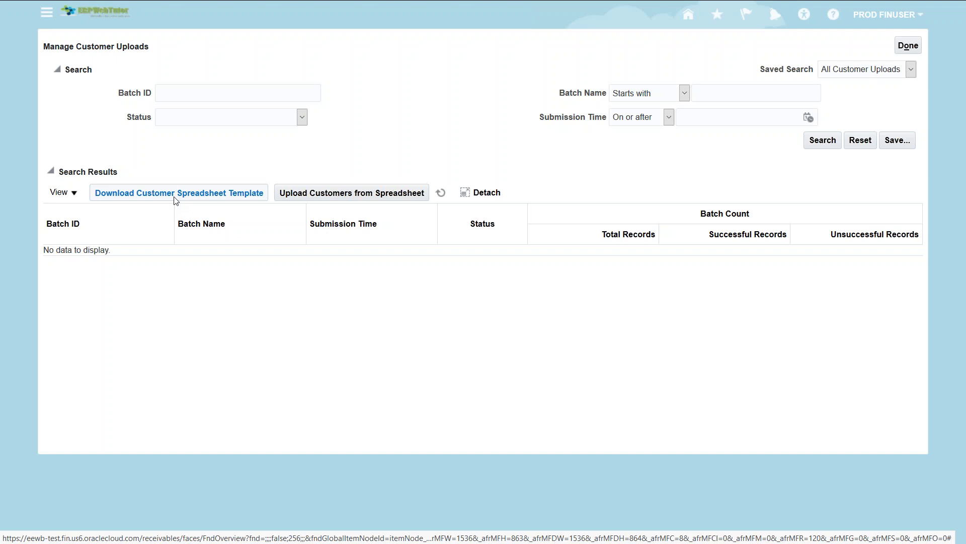
click(176, 200)
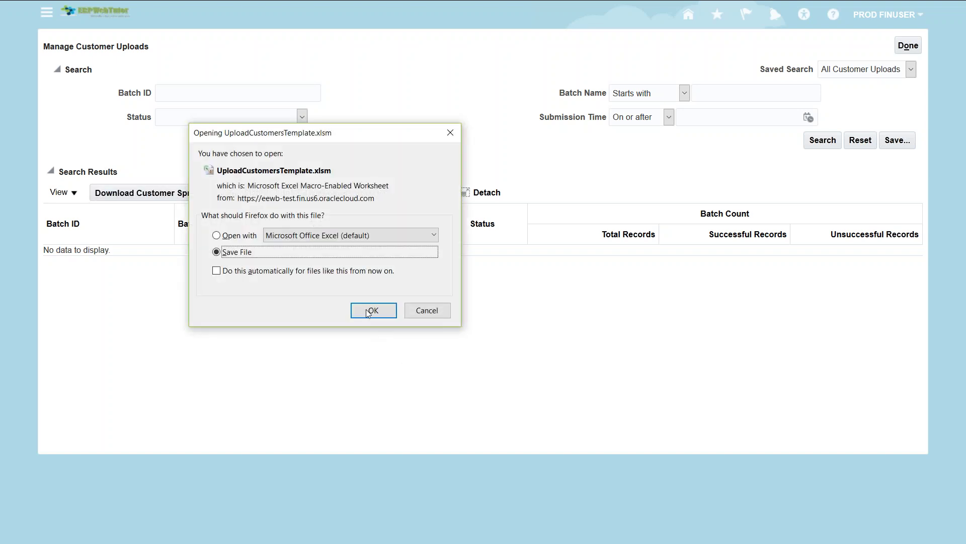
click(373, 310)
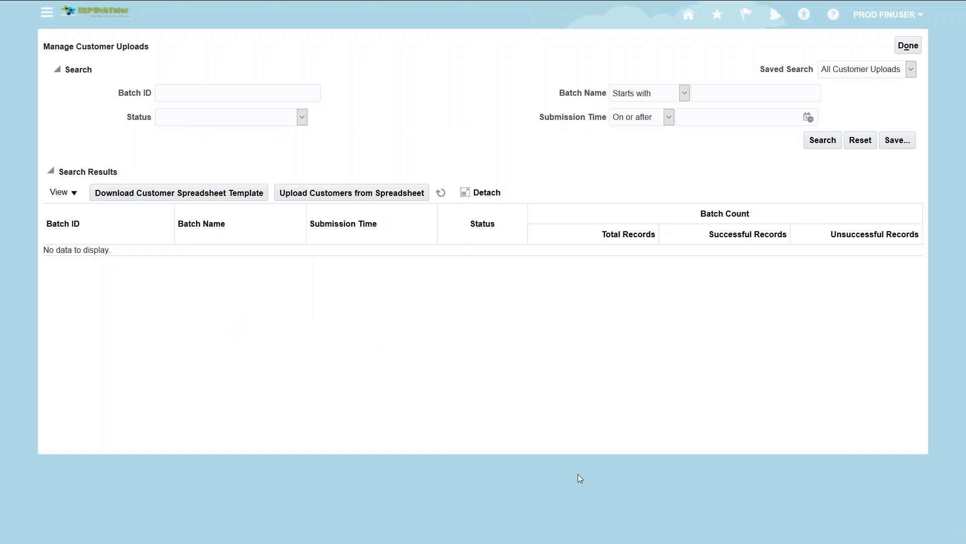
key(alt+Tab)
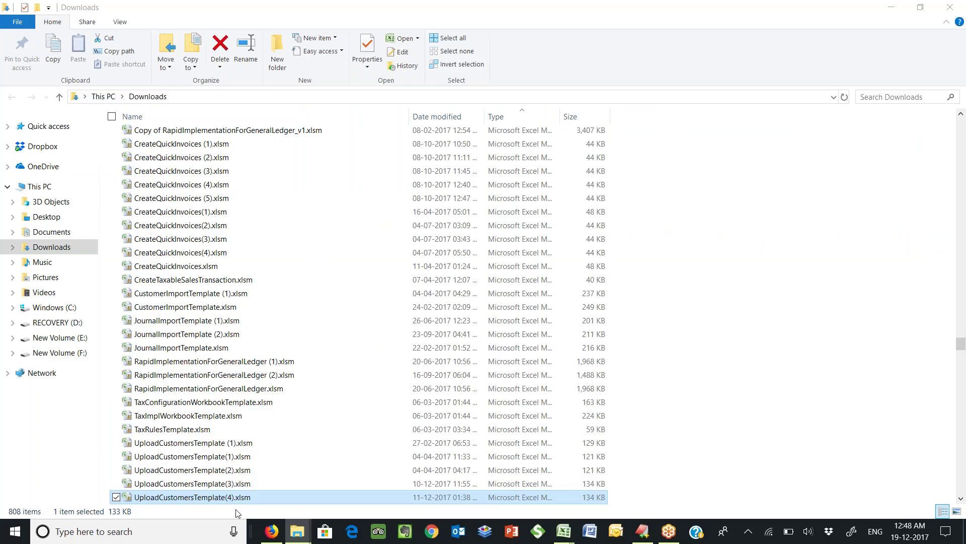
Step: Open UploadCustomersTemplate(4).xlsm from Downloads in Excel, showing its sample Customers sheet
double_click(200, 498)
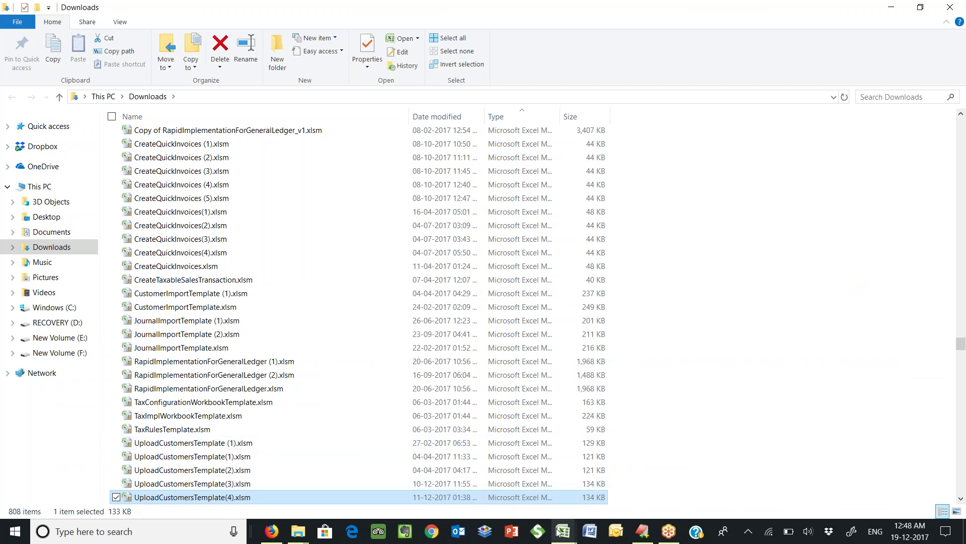
mouse_move(559, 531)
click(538, 484)
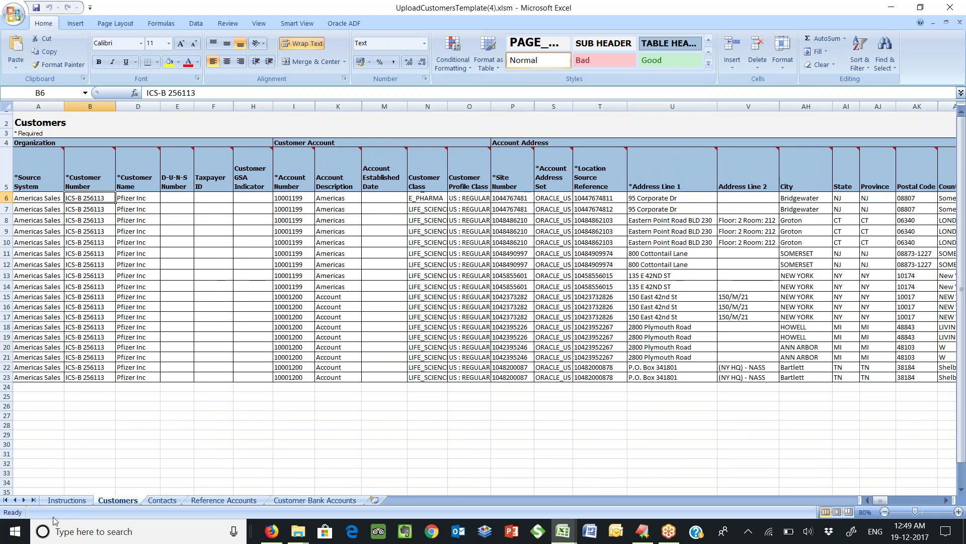
click(67, 500)
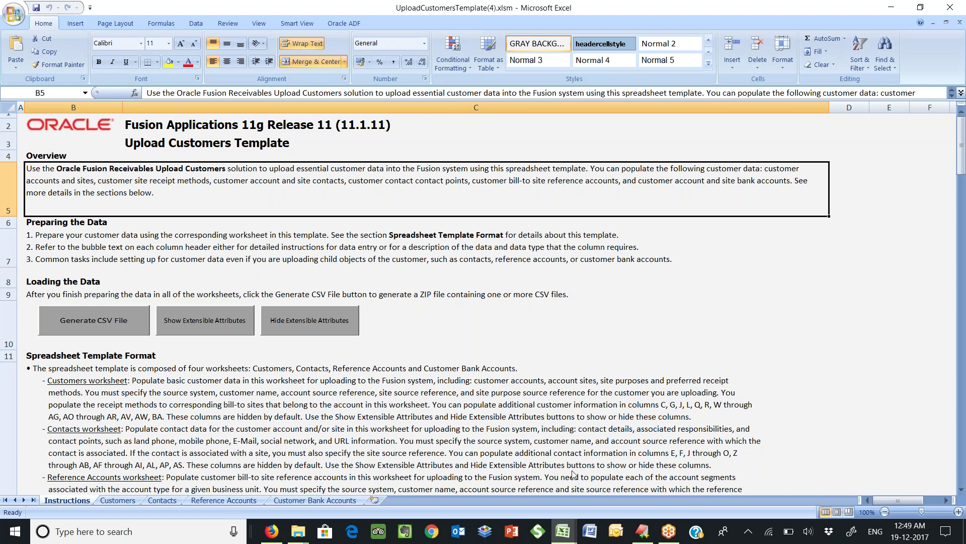
click(129, 501)
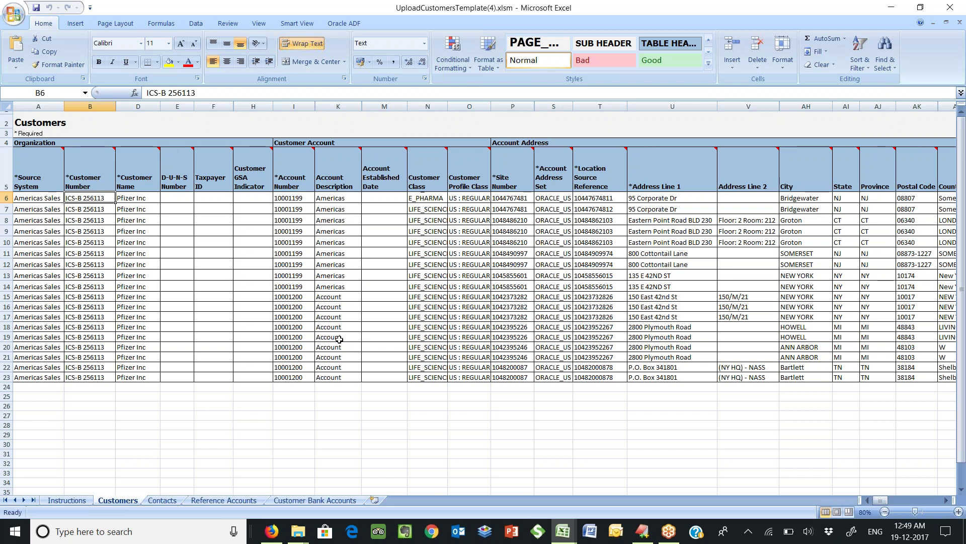
Step: Review the Contacts, Reference Accounts and Customer Bank Accounts sheets of the workbook
mouse_move(275, 172)
click(166, 501)
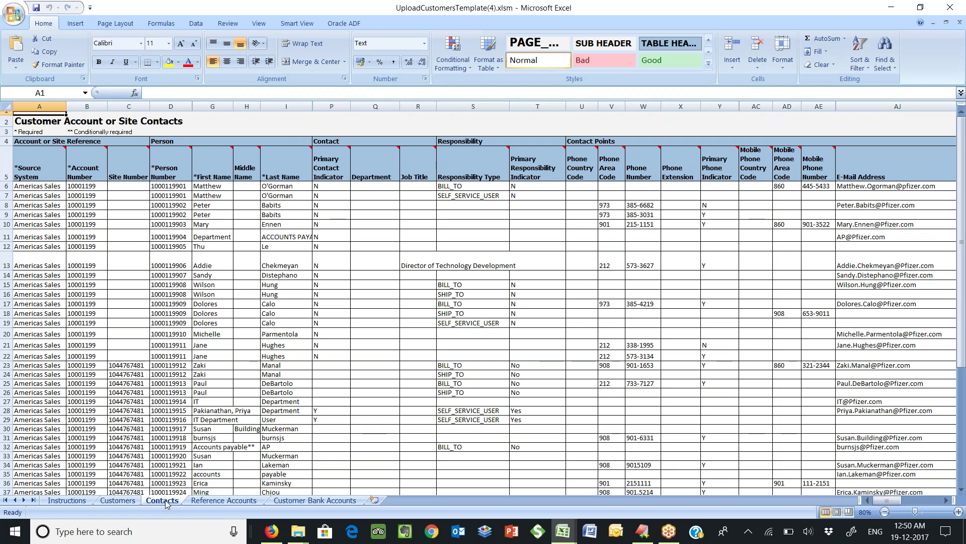
click(199, 500)
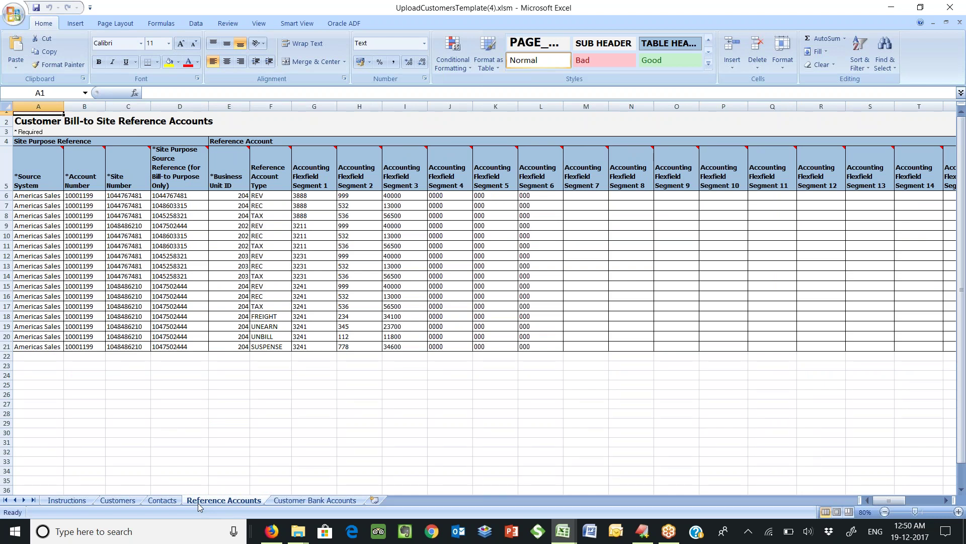
click(289, 500)
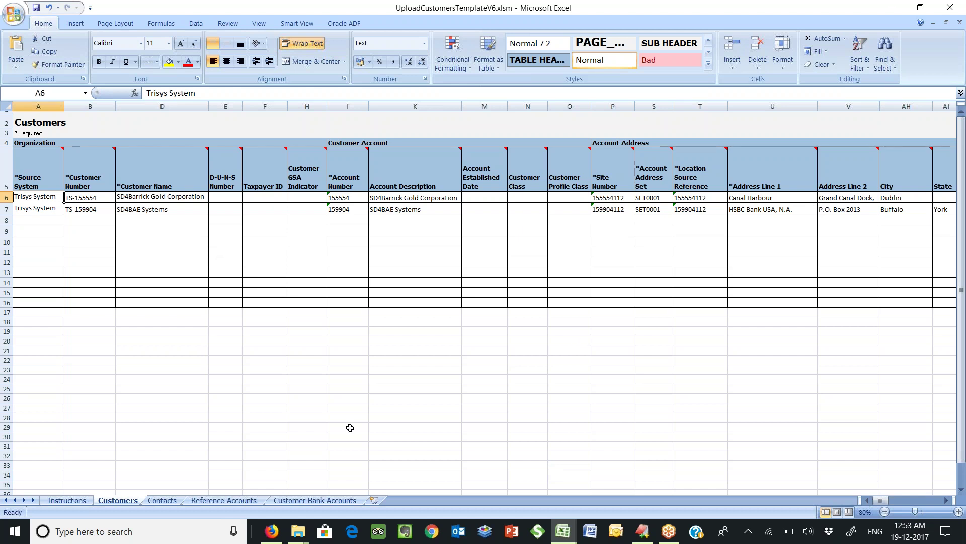
Step: Show the V6 Reference Accounts sheet with REC, REV and TAX rows for both customers
click(224, 500)
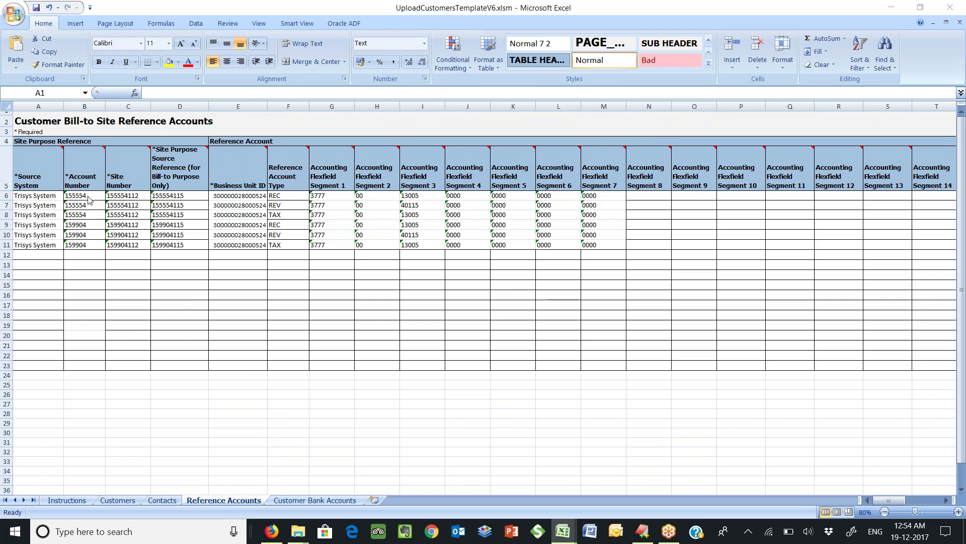
click(128, 196)
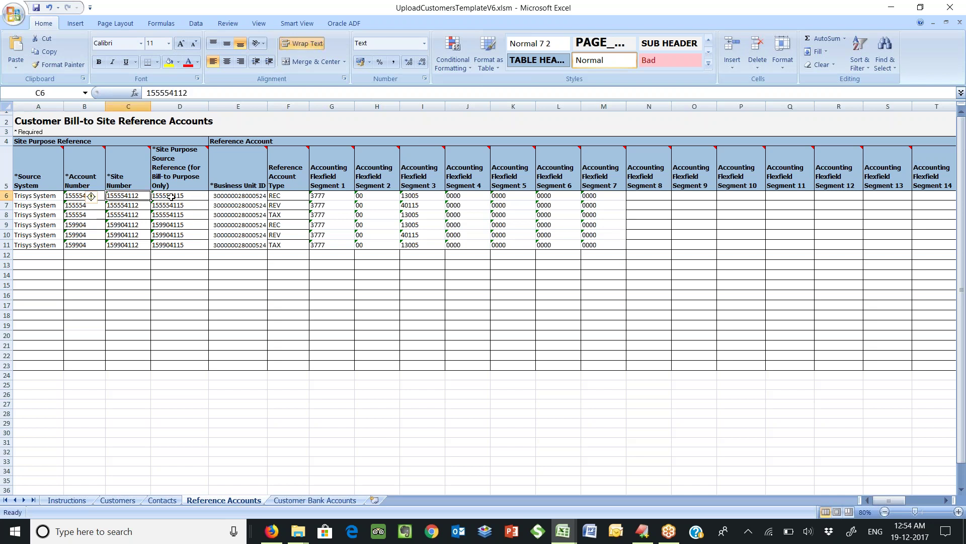
click(171, 197)
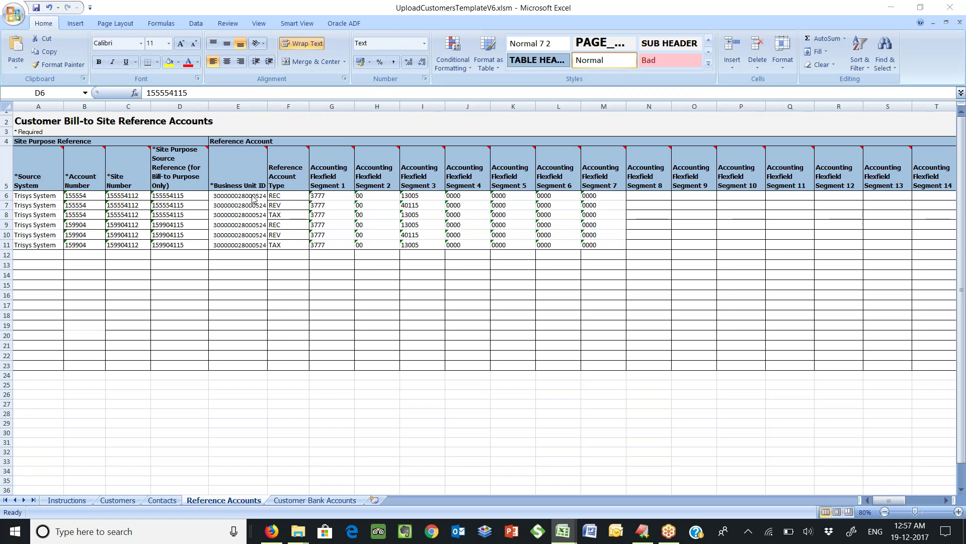
key(Right)
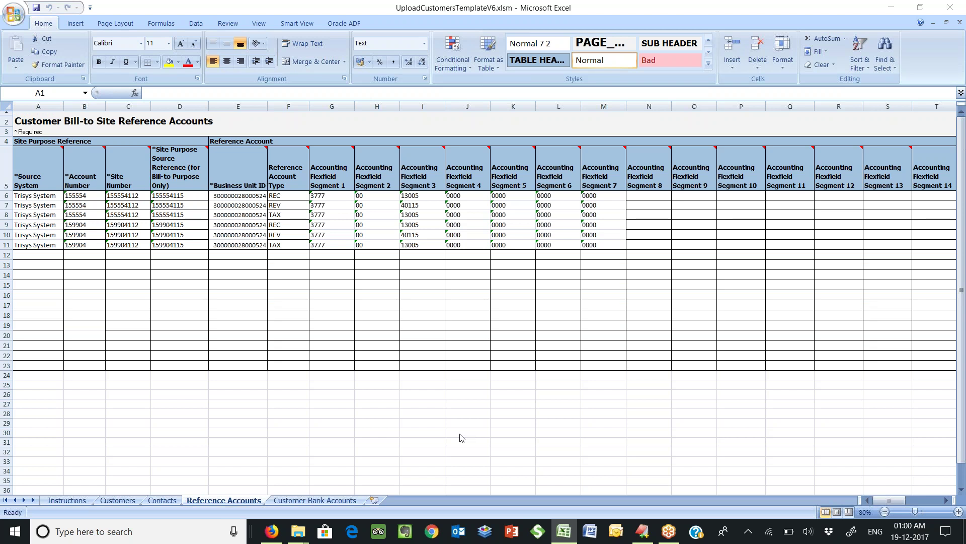
Step: Generate the CSV zip from the Instructions sheet, naming it aruploadcustomersV4.zip
click(55, 501)
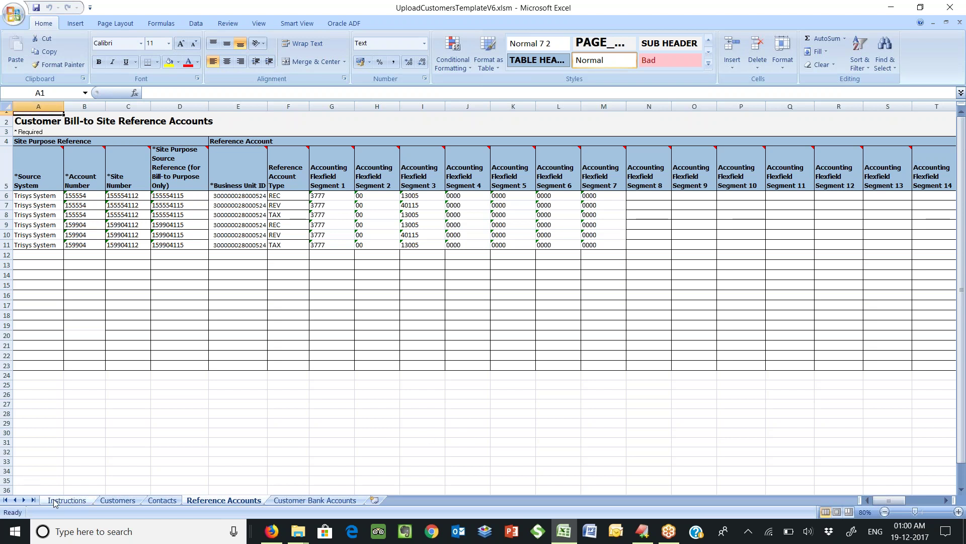
click(55, 500)
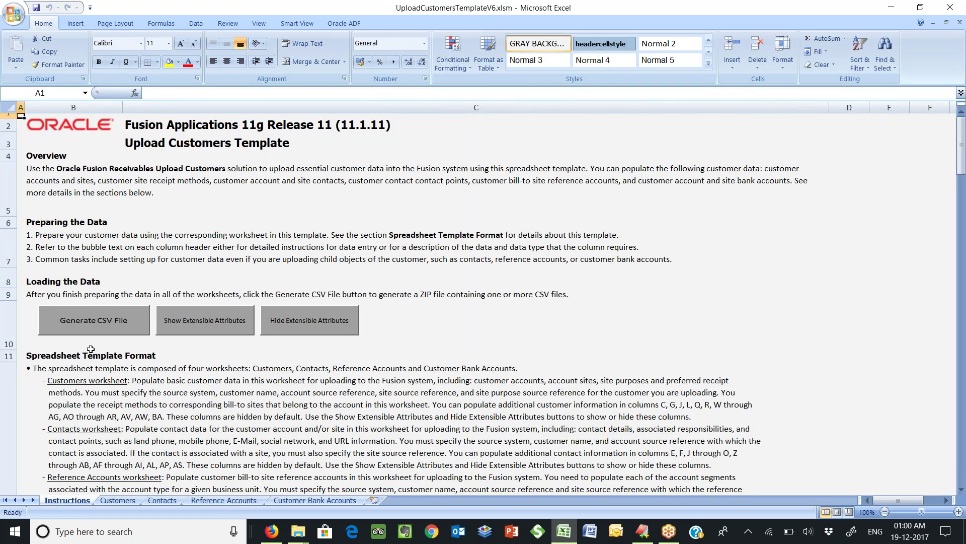
click(89, 322)
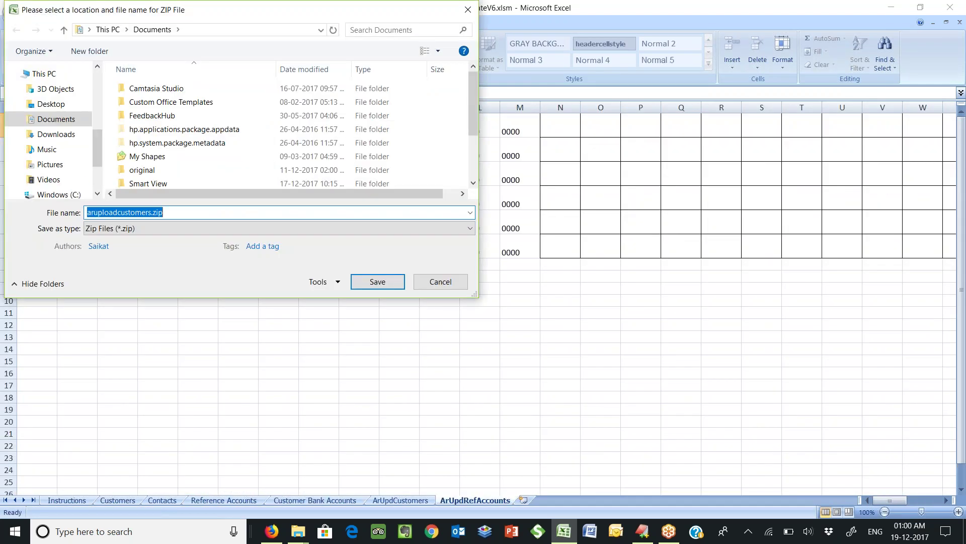
click(152, 212)
text(V4)
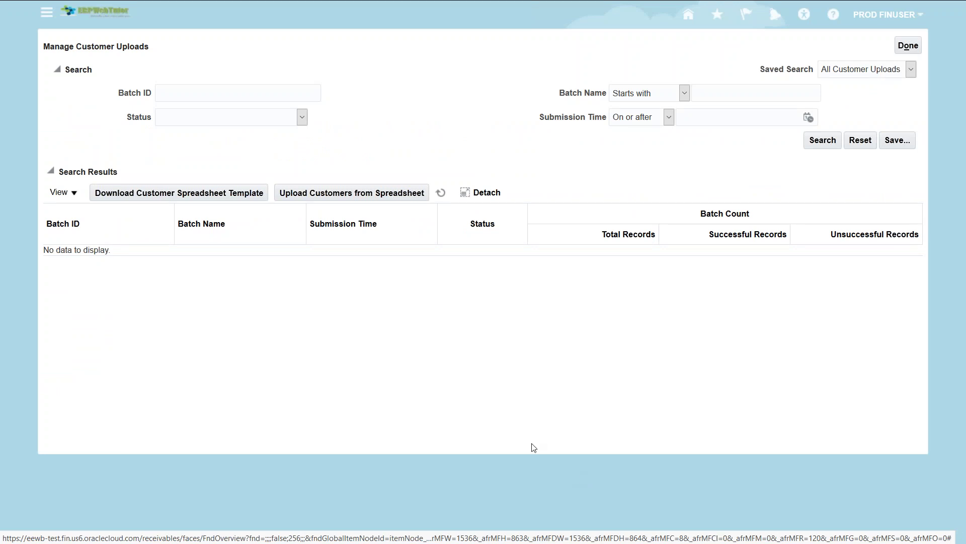
Step: Begin a new customer spreadsheet upload with BATCH005 as the batch name
click(318, 194)
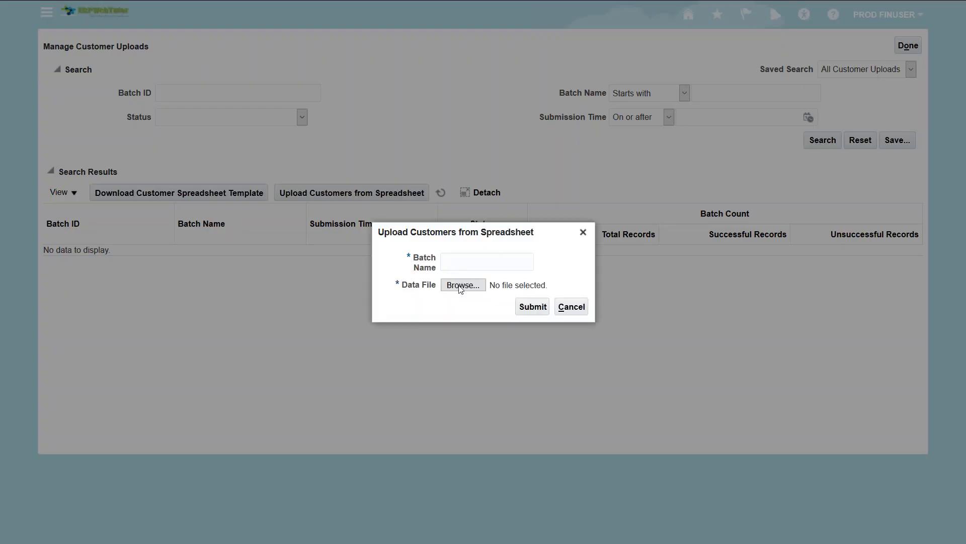
text(BA)
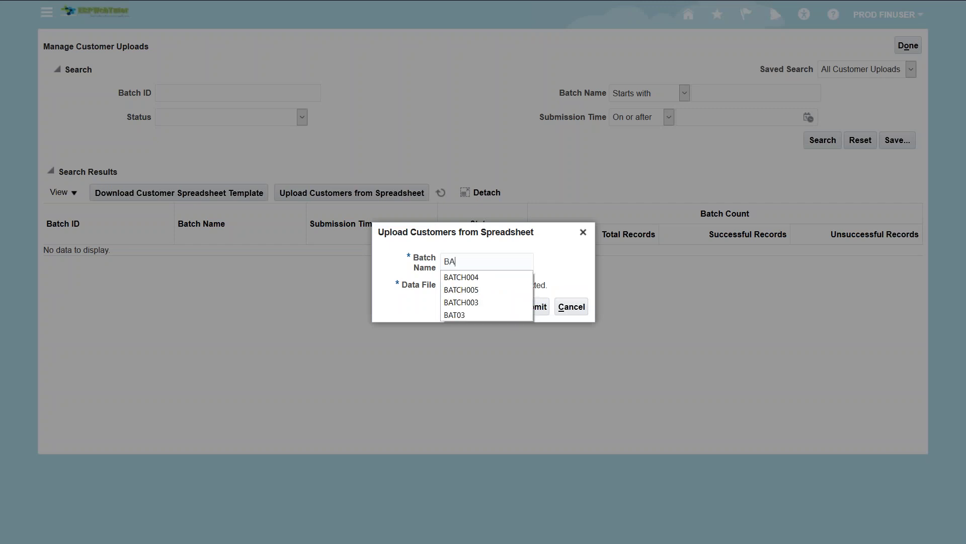
key(Down)
key(Down)
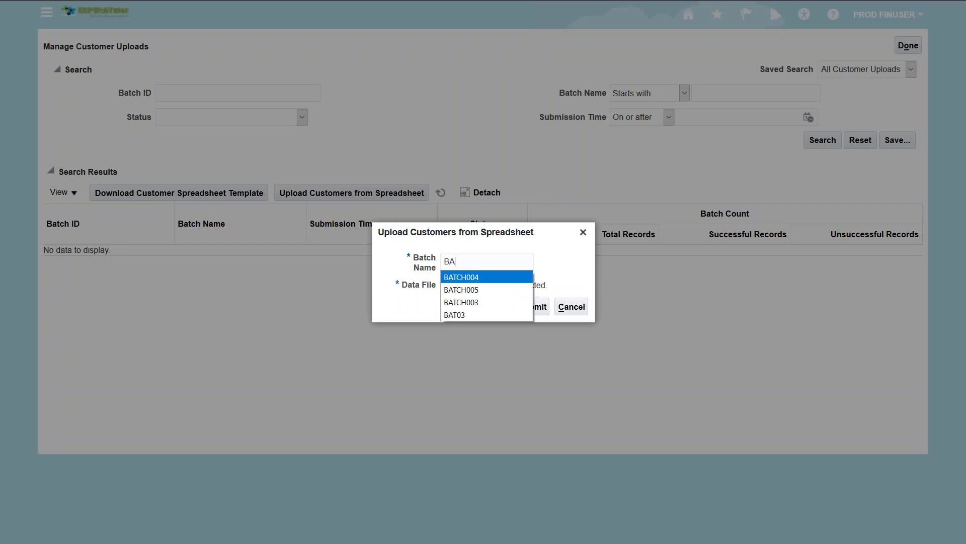
key(Return)
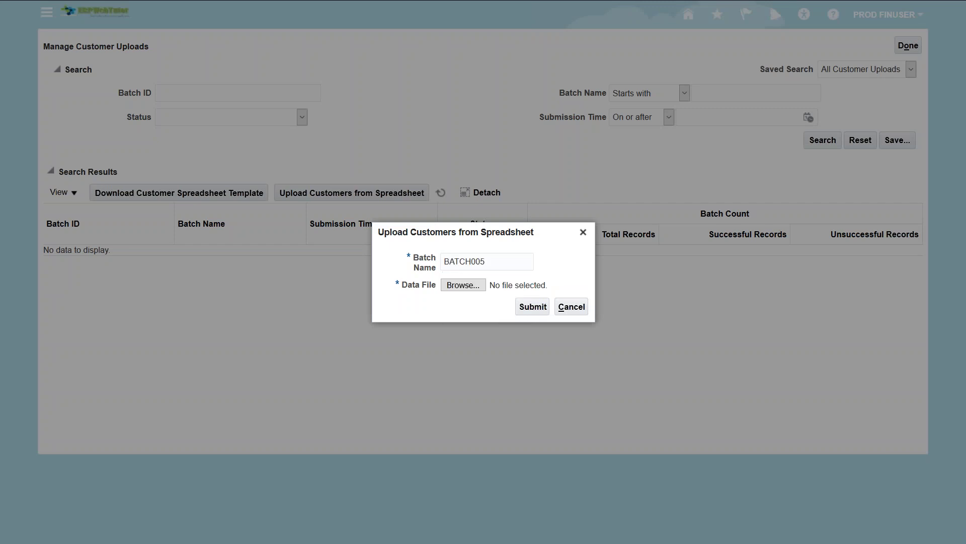
Step: Attach aruploadcustomersV4.zip as the data file for the BATCH005 upload
click(463, 285)
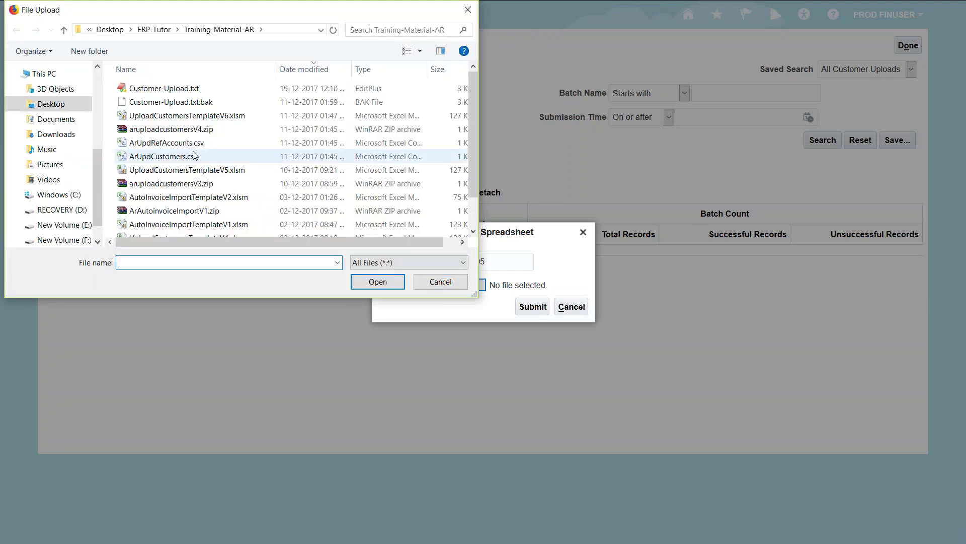
click(184, 132)
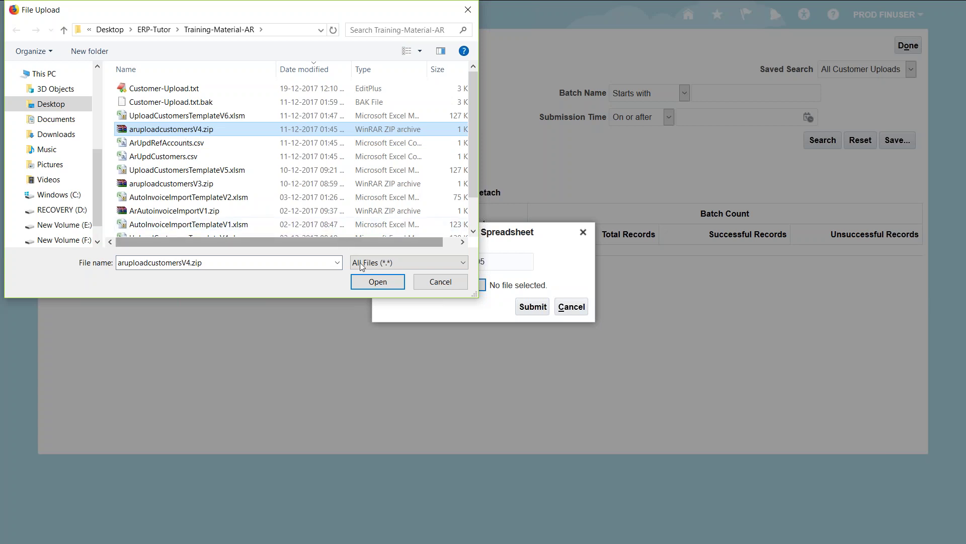
click(378, 282)
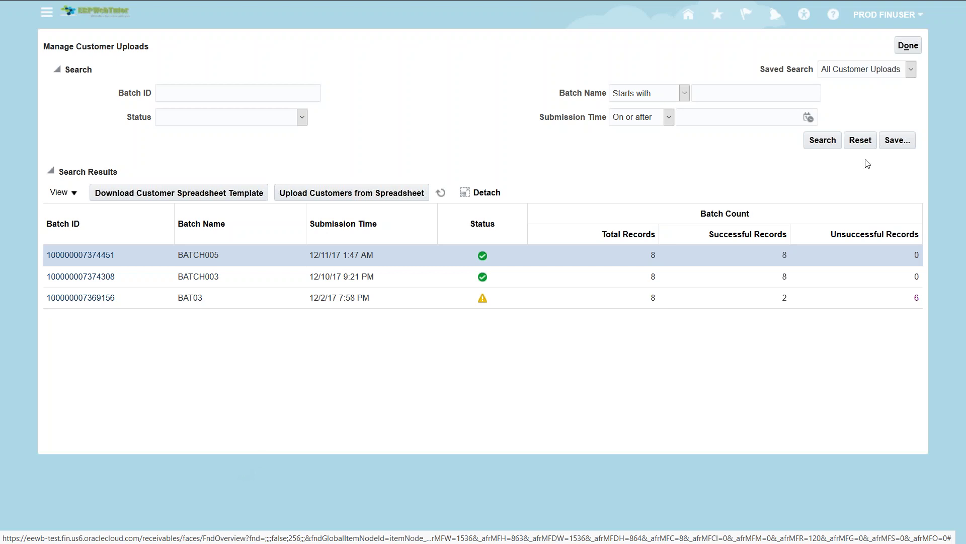
Step: Search Manage Customers for SD4 organizations, finding SD4Barrick Gold Corporation and SD4BAE Systems
click(909, 46)
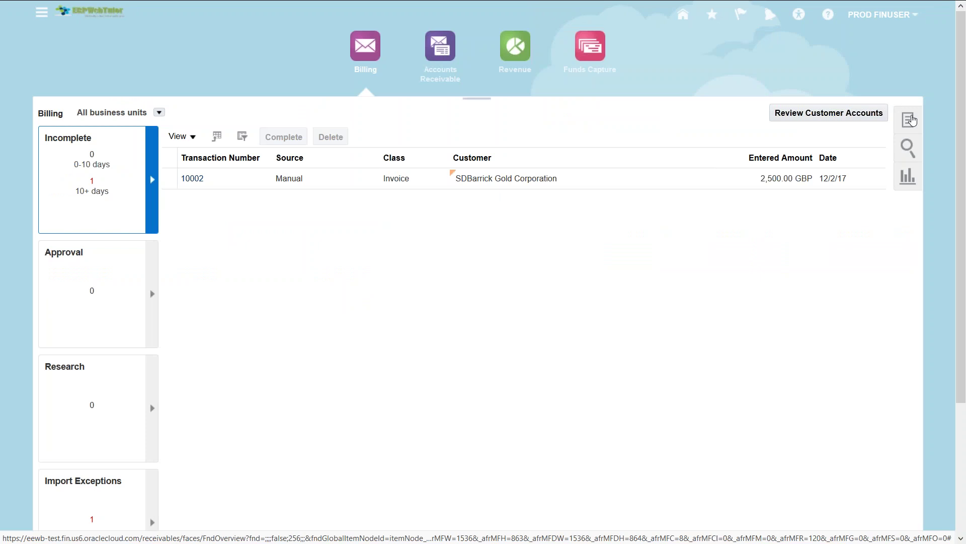
click(908, 120)
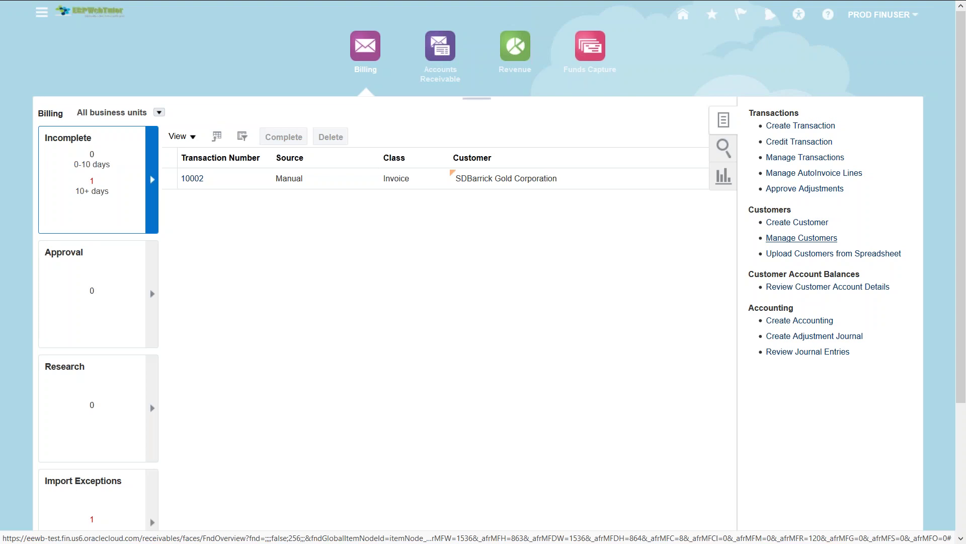
click(801, 237)
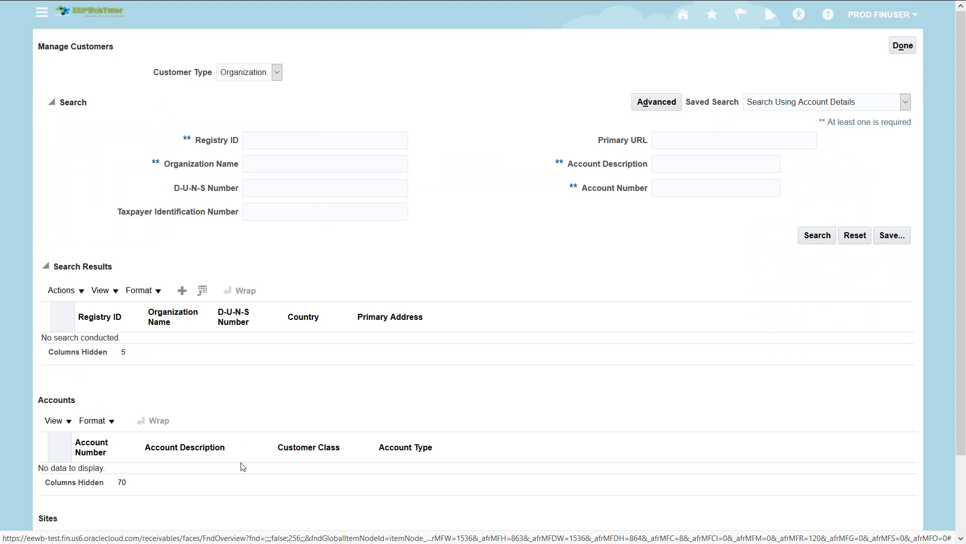
text(SD4)
click(297, 163)
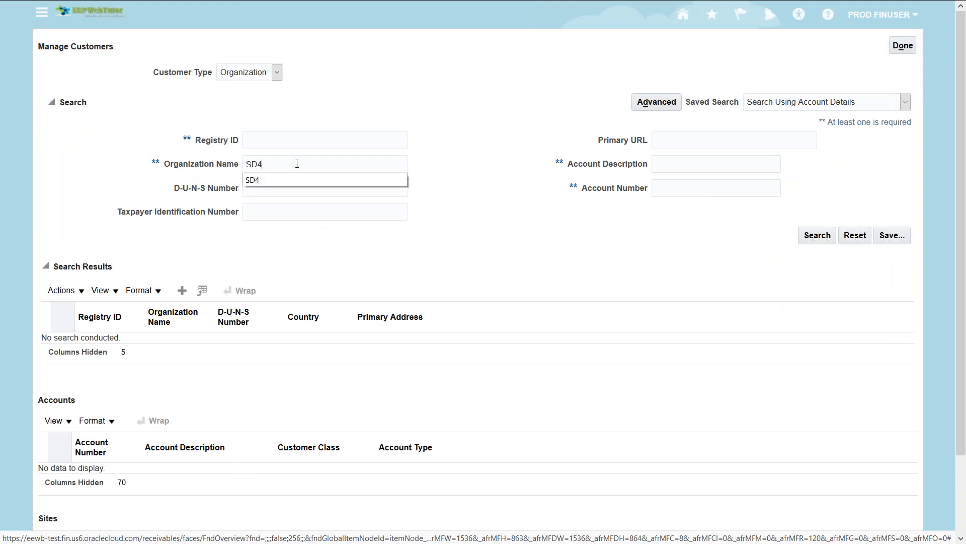
click(288, 179)
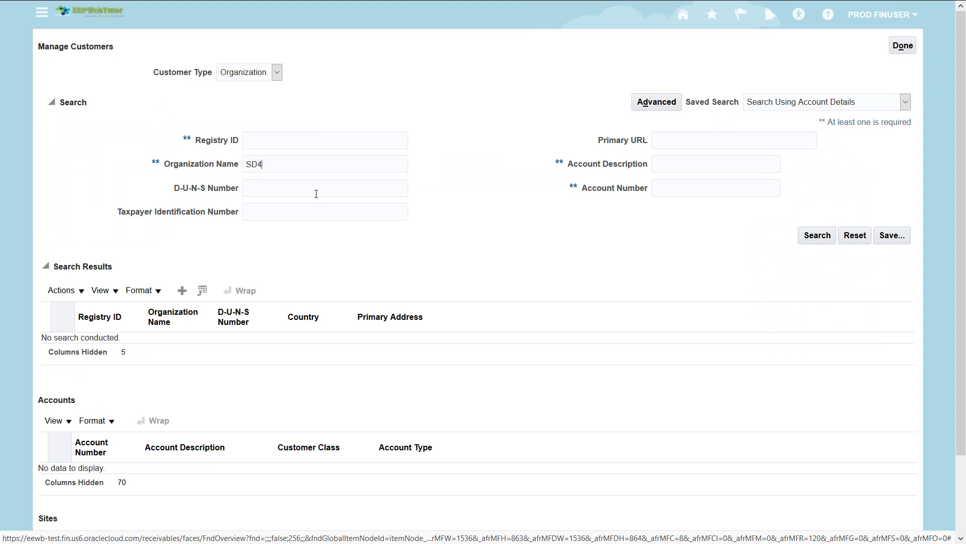
click(815, 241)
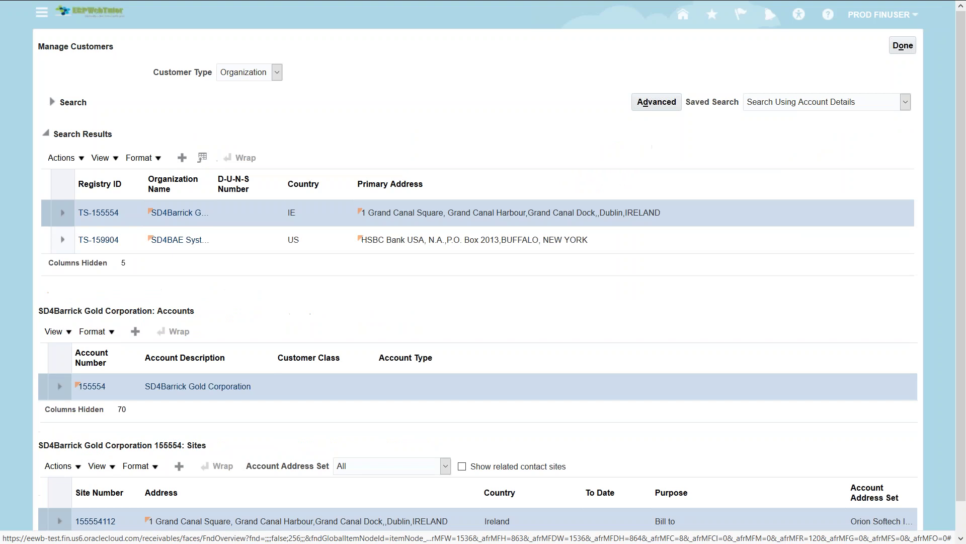
Step: Select SD4BAE Systems and open its bill-to site 159904112 for editing
click(225, 246)
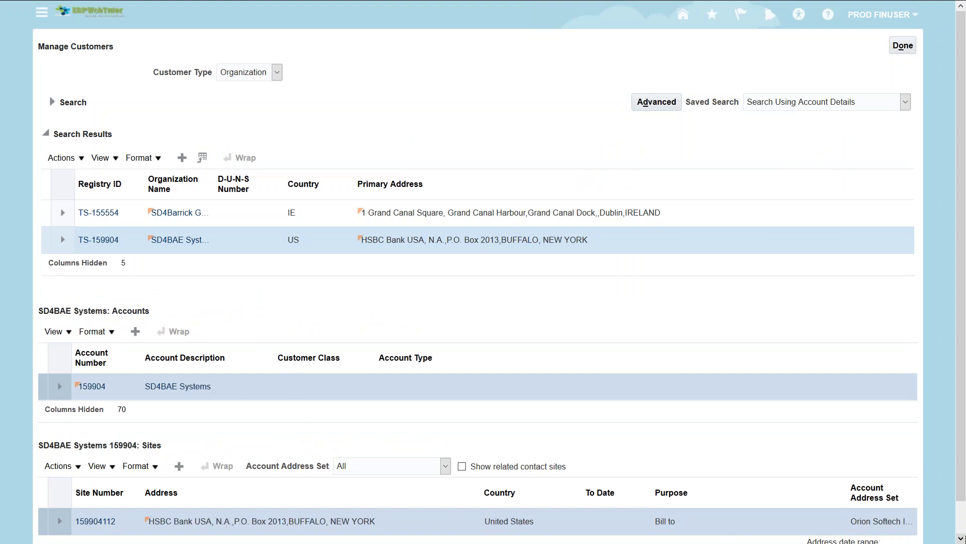
click(961, 538)
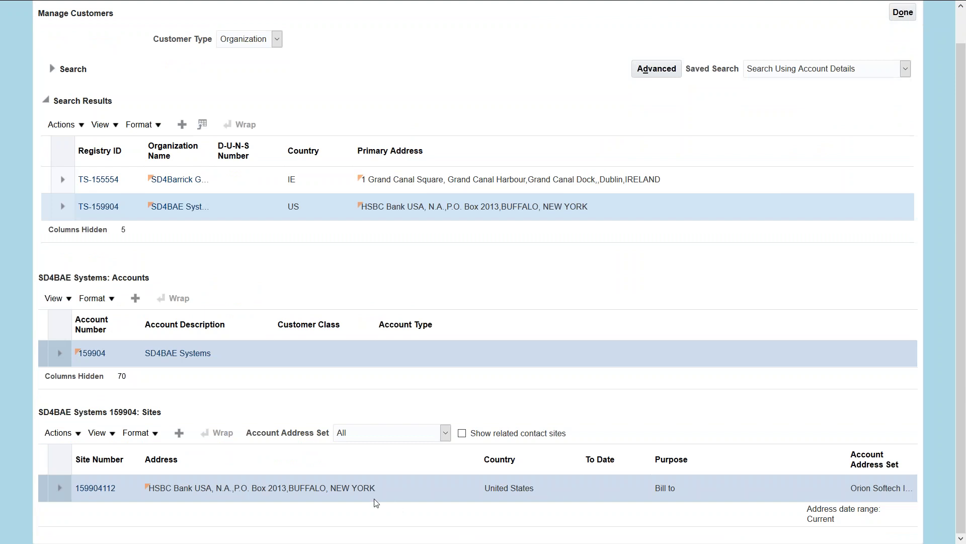
click(86, 490)
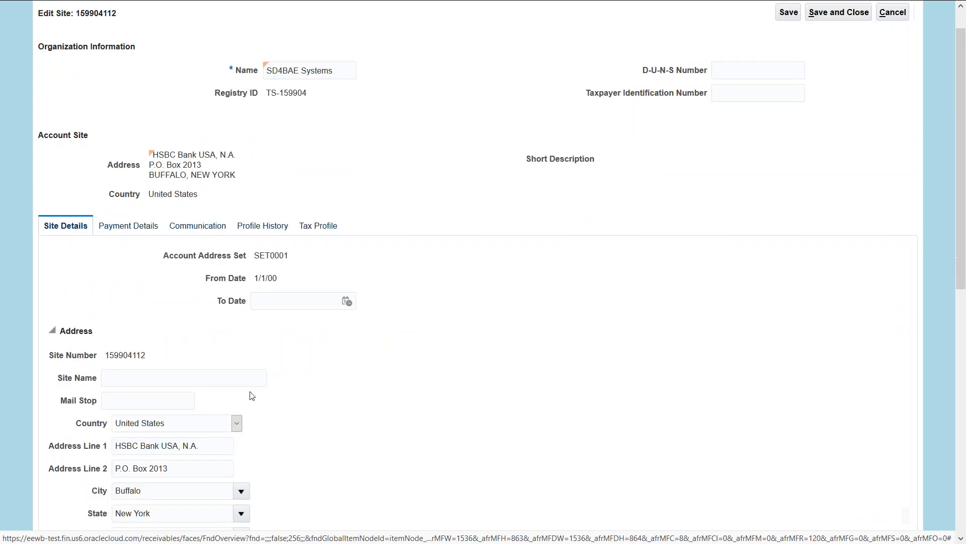
click(962, 482)
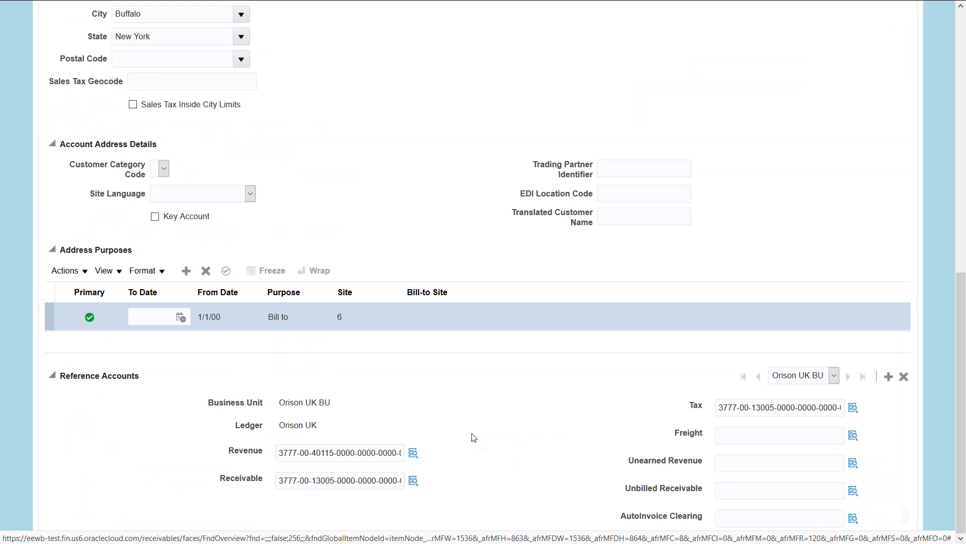
click(778, 380)
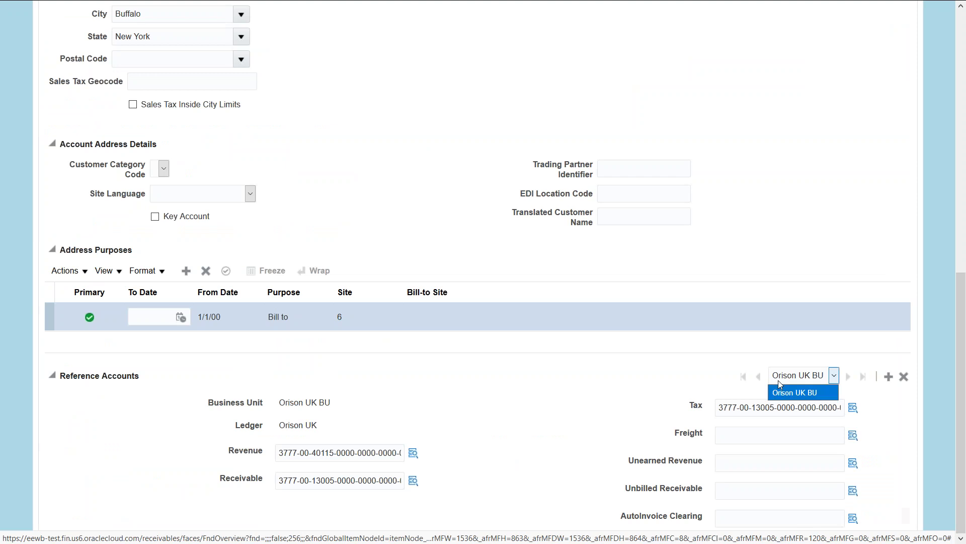
click(780, 382)
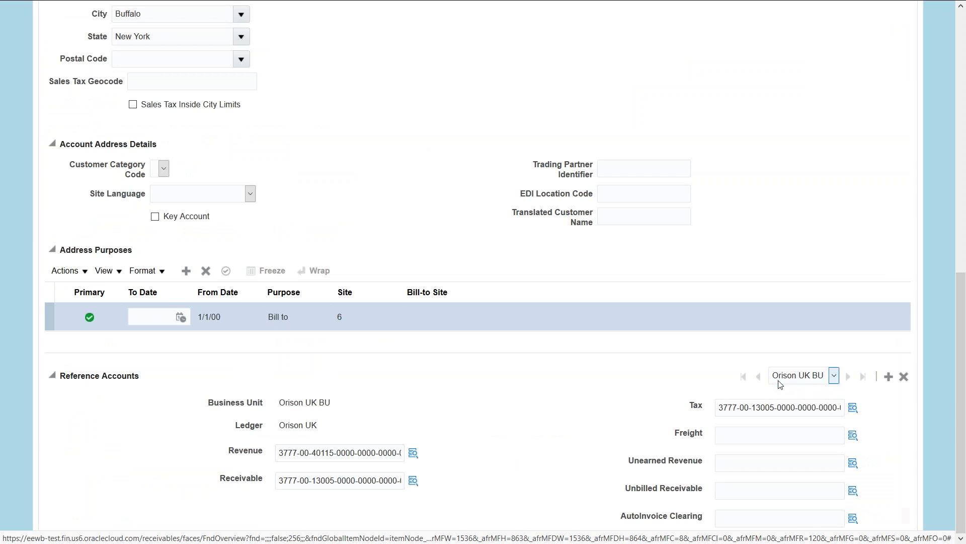